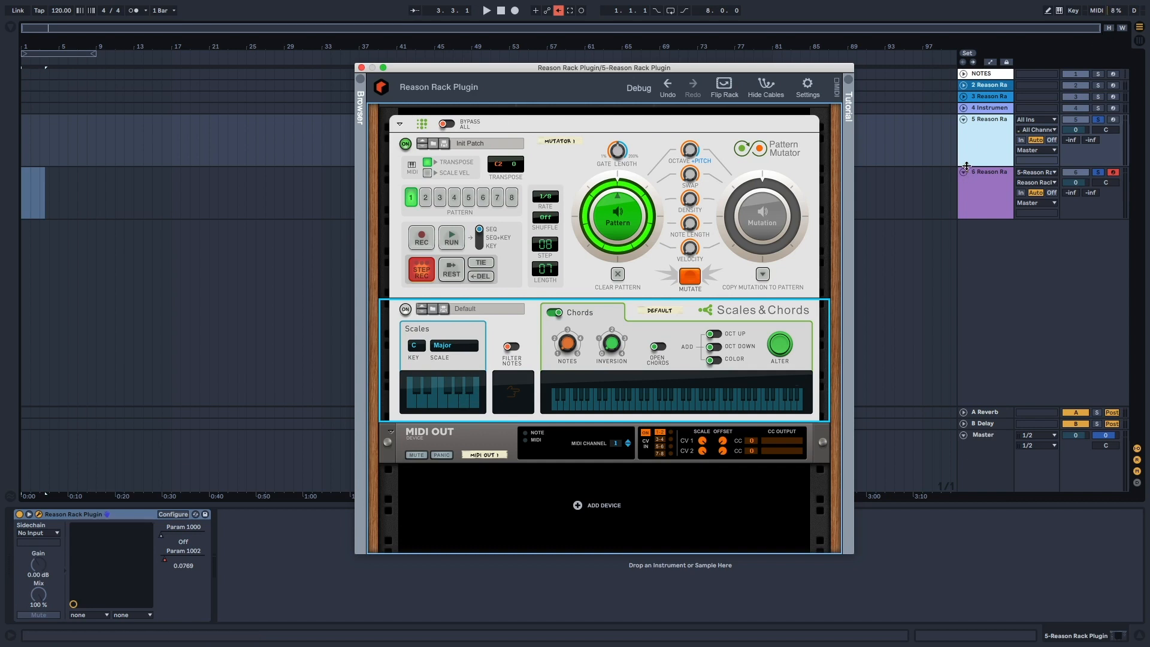
# Clear the current Pattern Mutator pattern, and stop the new recording on track 6 to open its clip.
pyautogui.click(617, 274)
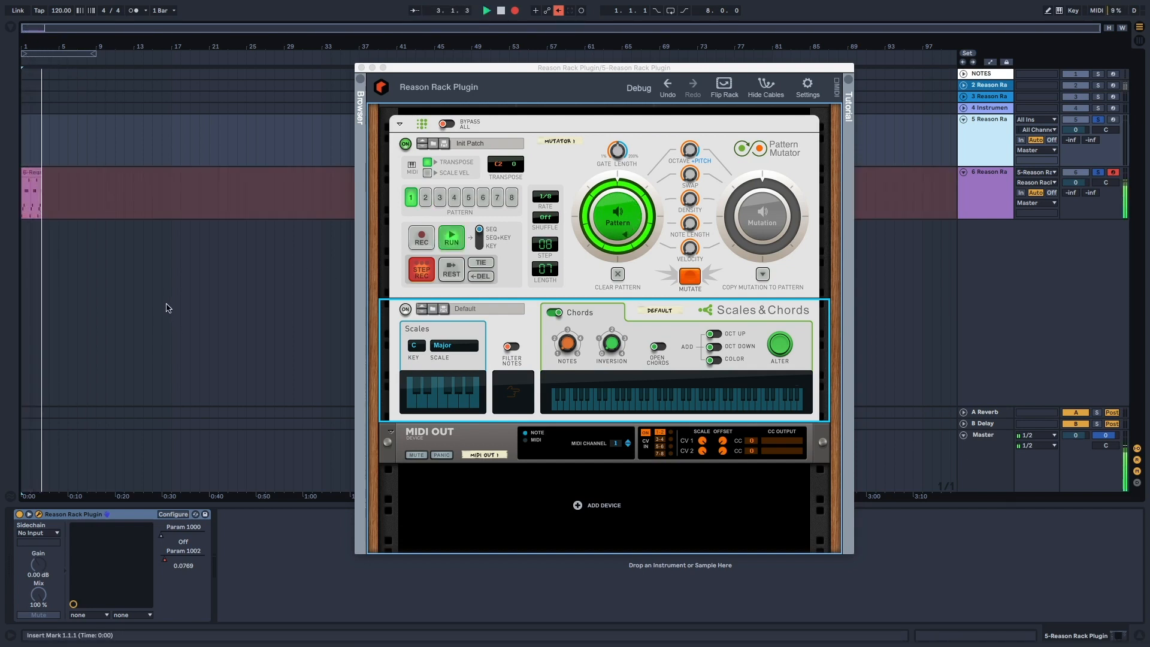
pyautogui.press('space')
pyautogui.doubleClick(34, 194)
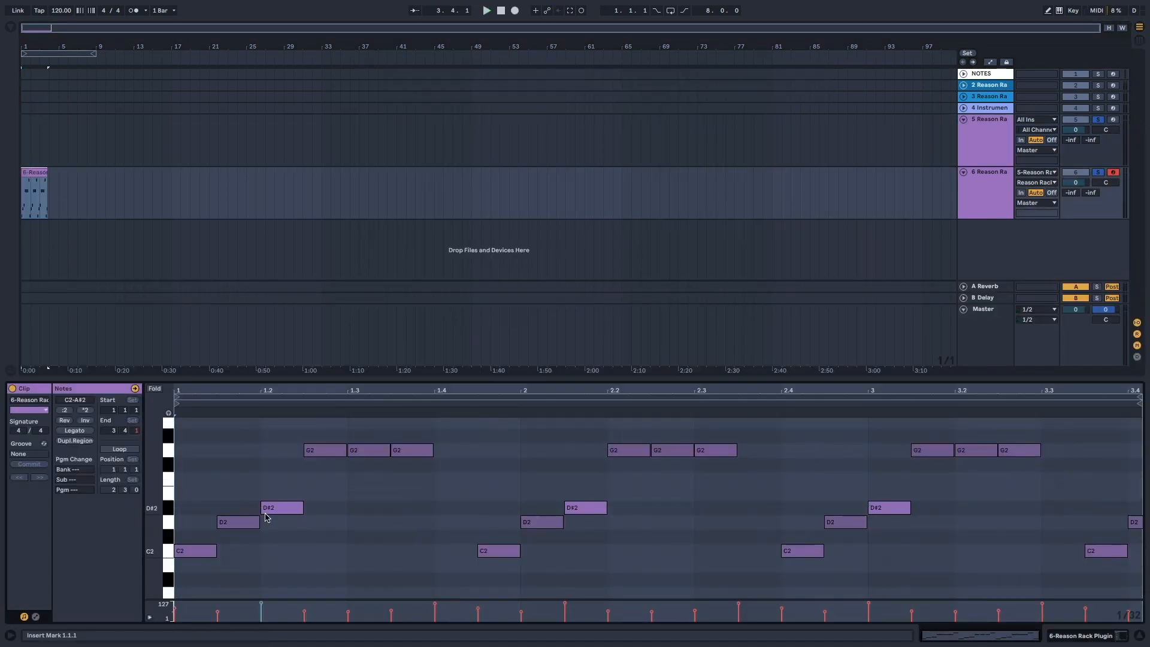
# Check the pitches of the recorded sequence's third and last notes in the track 6 clip.
pyautogui.click(342, 467)
pyautogui.click(455, 430)
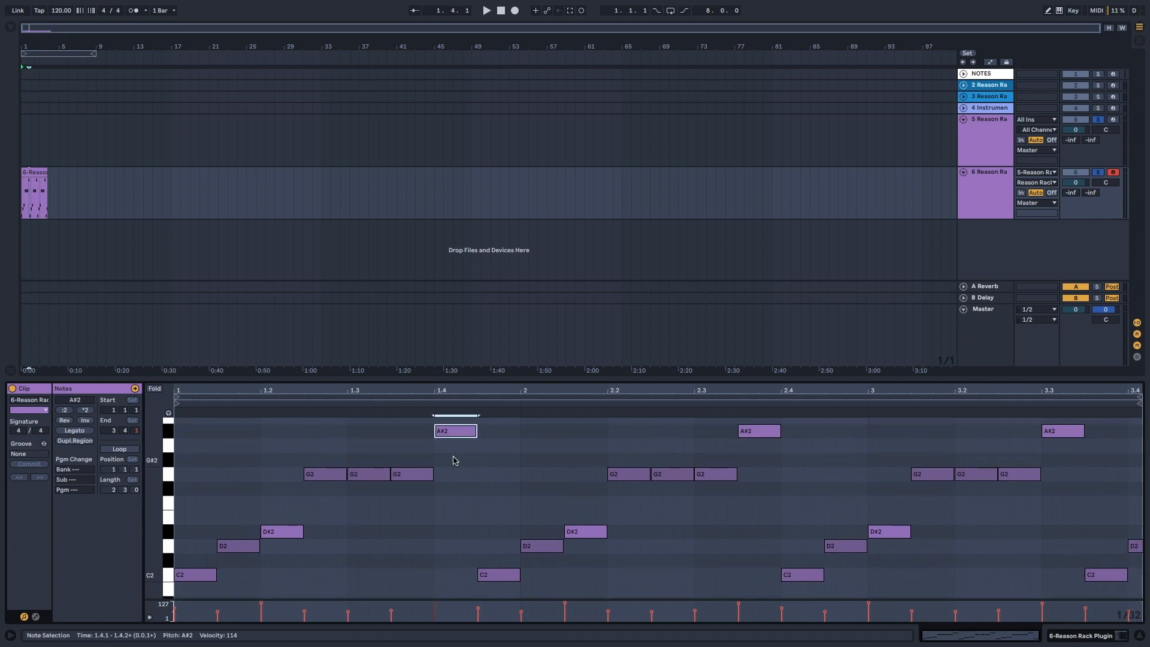
pyautogui.click(291, 531)
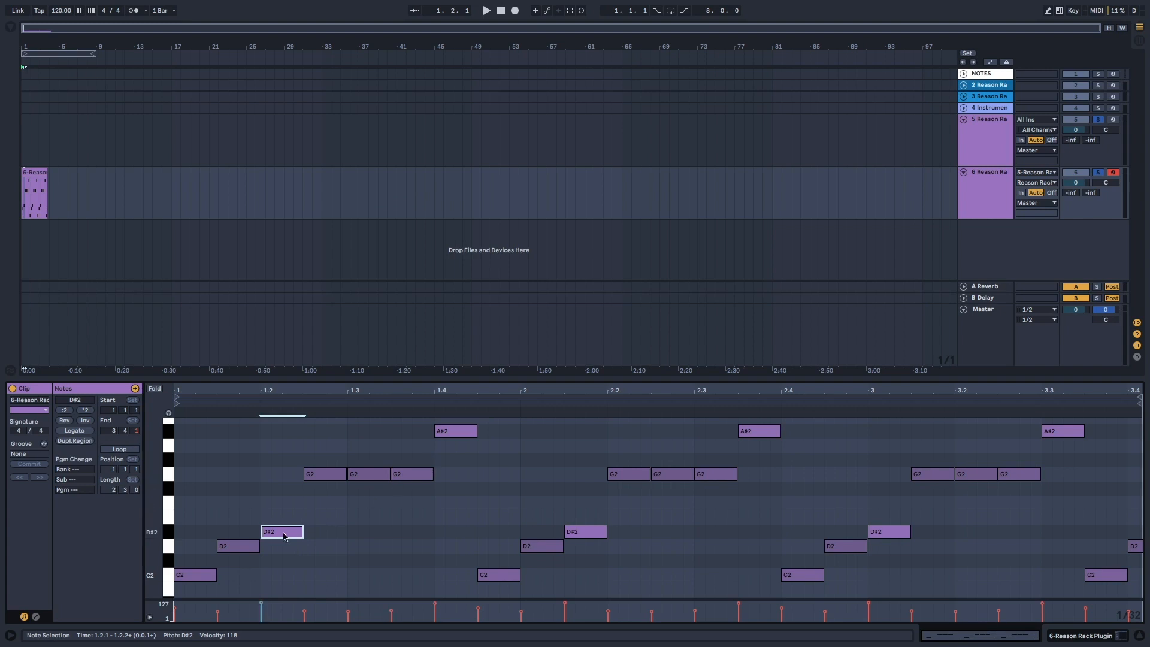
pyautogui.click(451, 432)
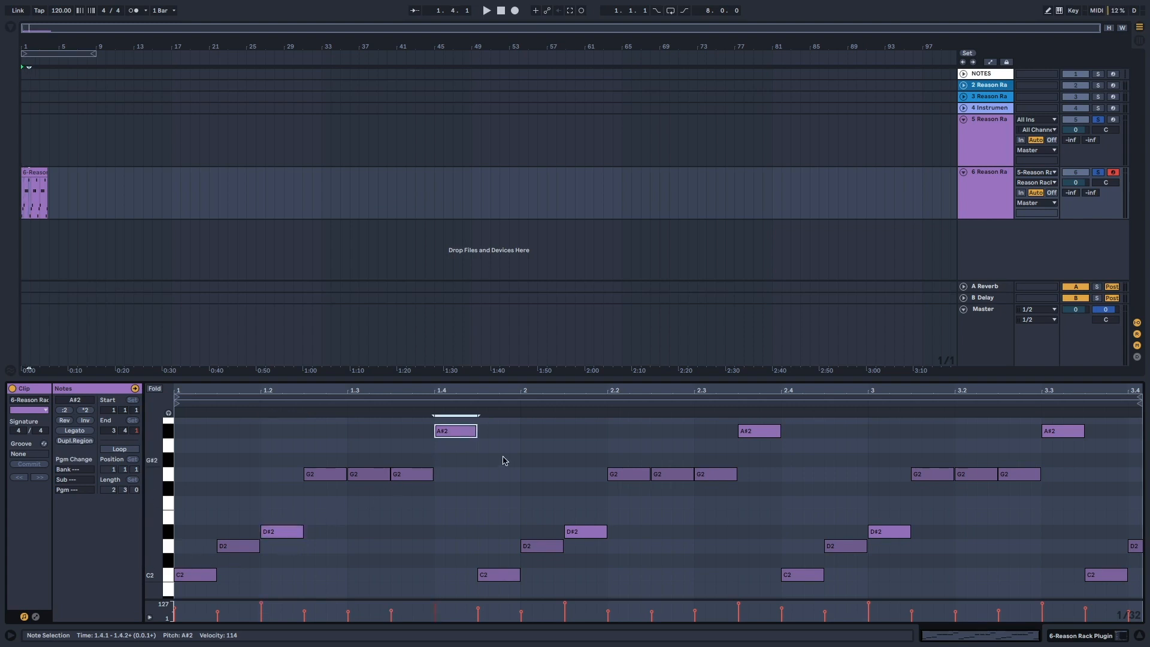
# Set the Scales & Chords scale to Minor in track 5's rack plugin and run the pattern.
pyautogui.click(986, 138)
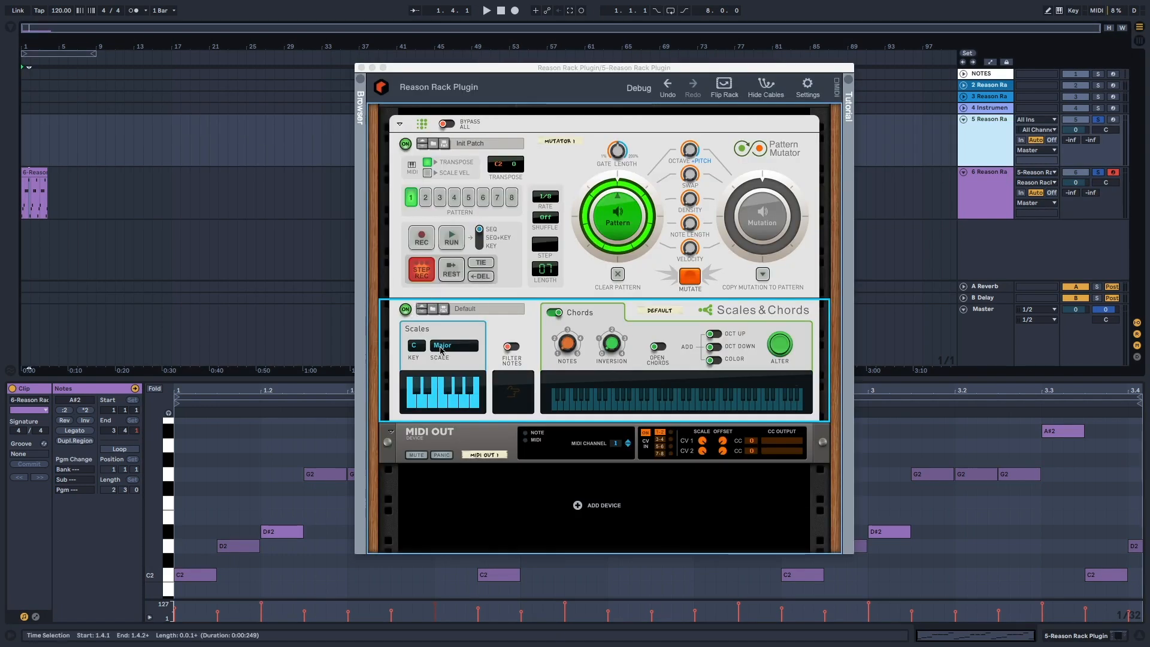
pyautogui.click(441, 346)
pyautogui.click(458, 355)
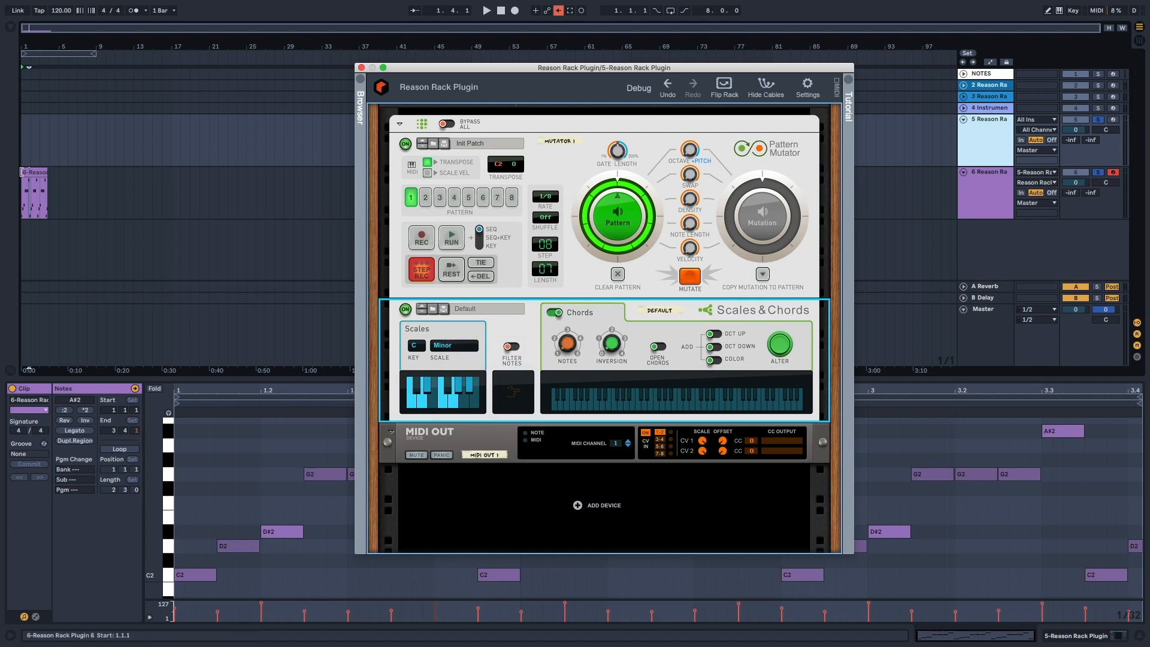
pyautogui.click(455, 239)
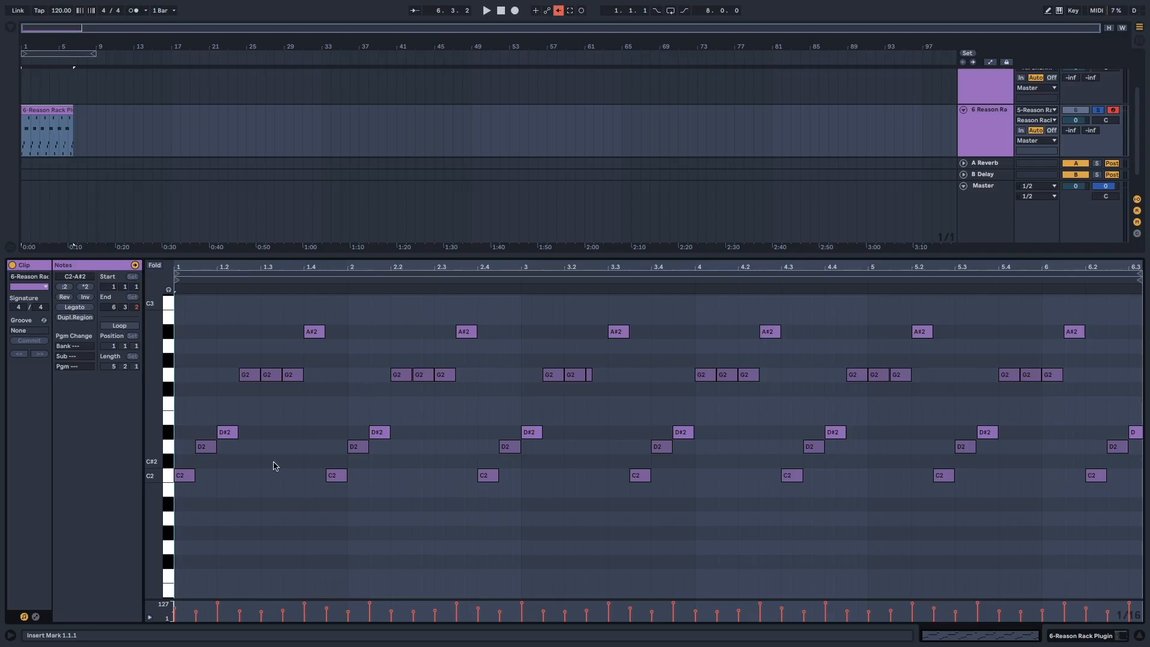
# Check the first, second, third and last notes of the first sequence in the newly recorded clip.
pyautogui.scroll(1, 228, 479)
pyautogui.click(185, 488)
pyautogui.click(205, 453)
pyautogui.click(227, 439)
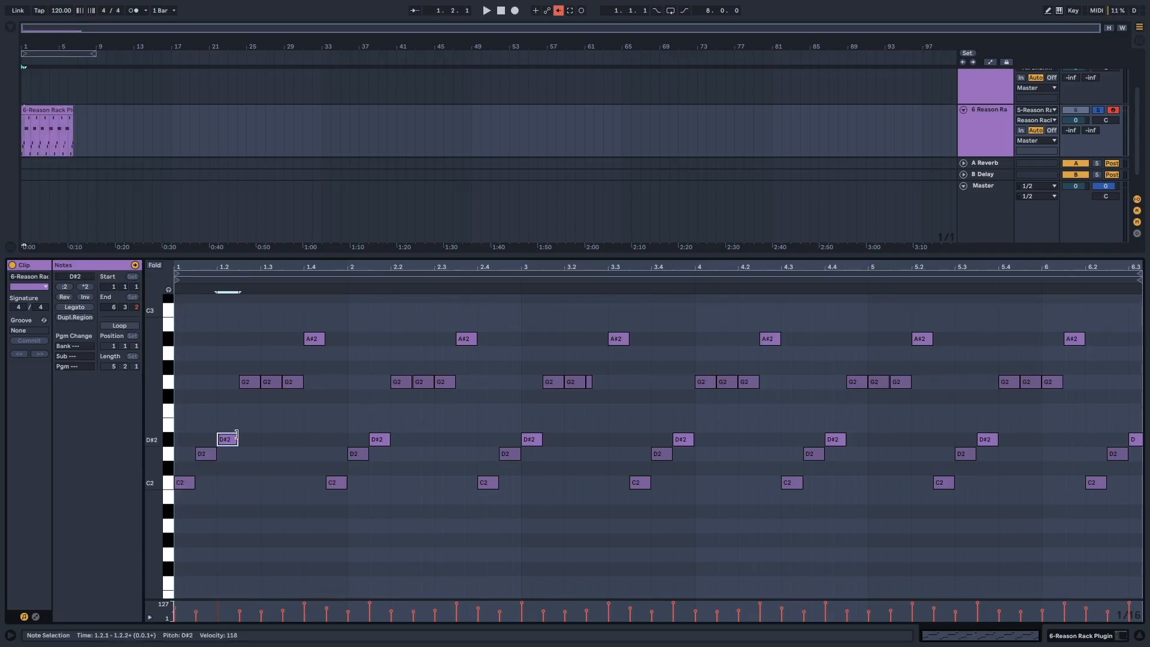
pyautogui.click(315, 339)
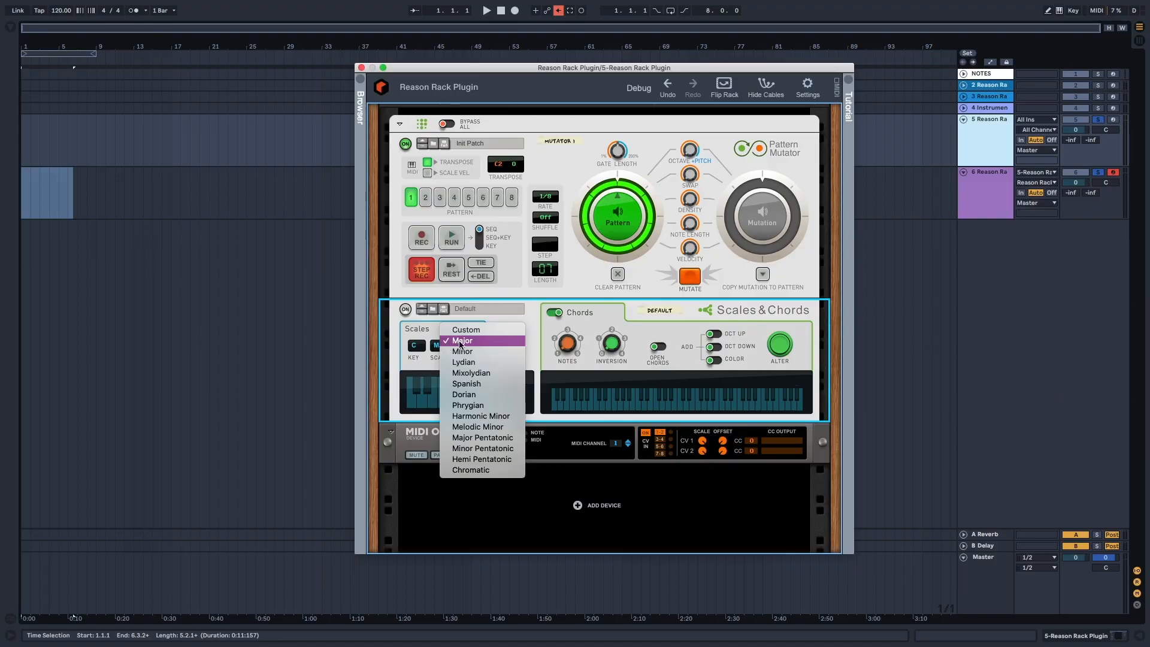
# Set the scale to Major and switch on Scales & Chords partway through recording the pattern on track 6.
pyautogui.click(459, 341)
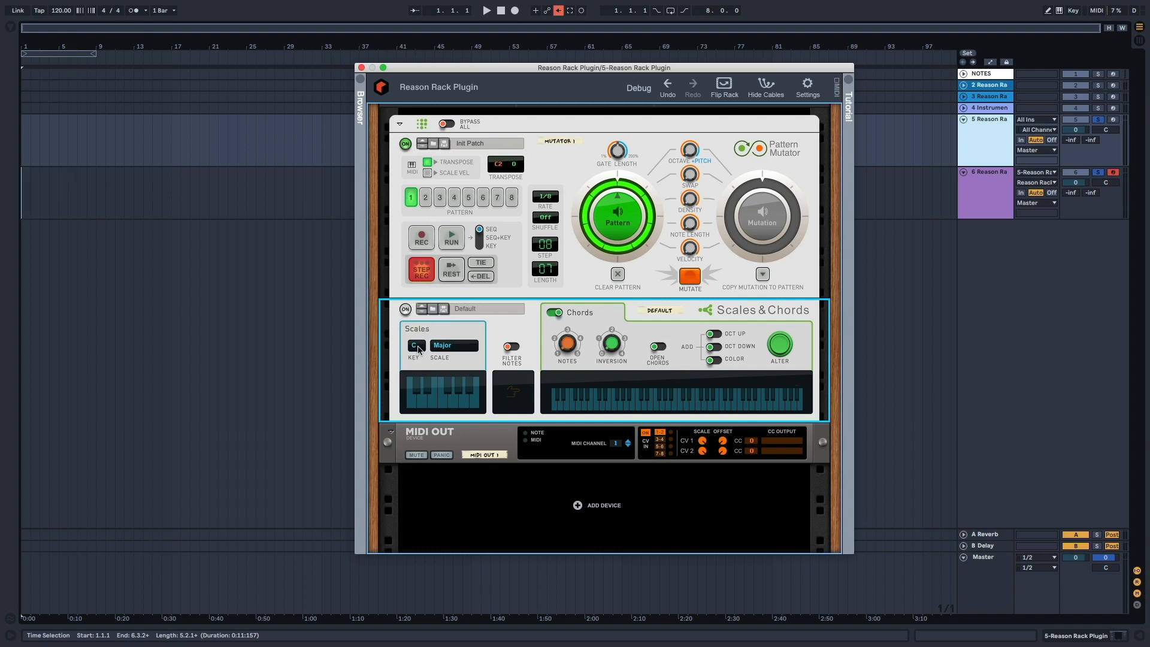
pyautogui.press('r')
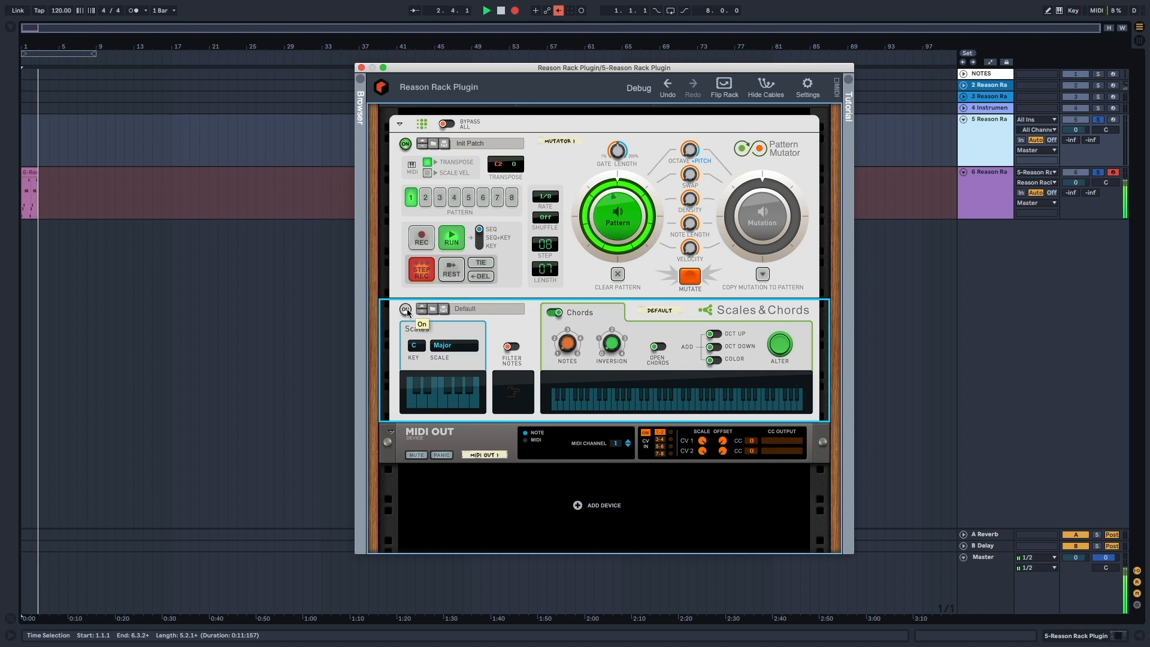
pyautogui.click(406, 309)
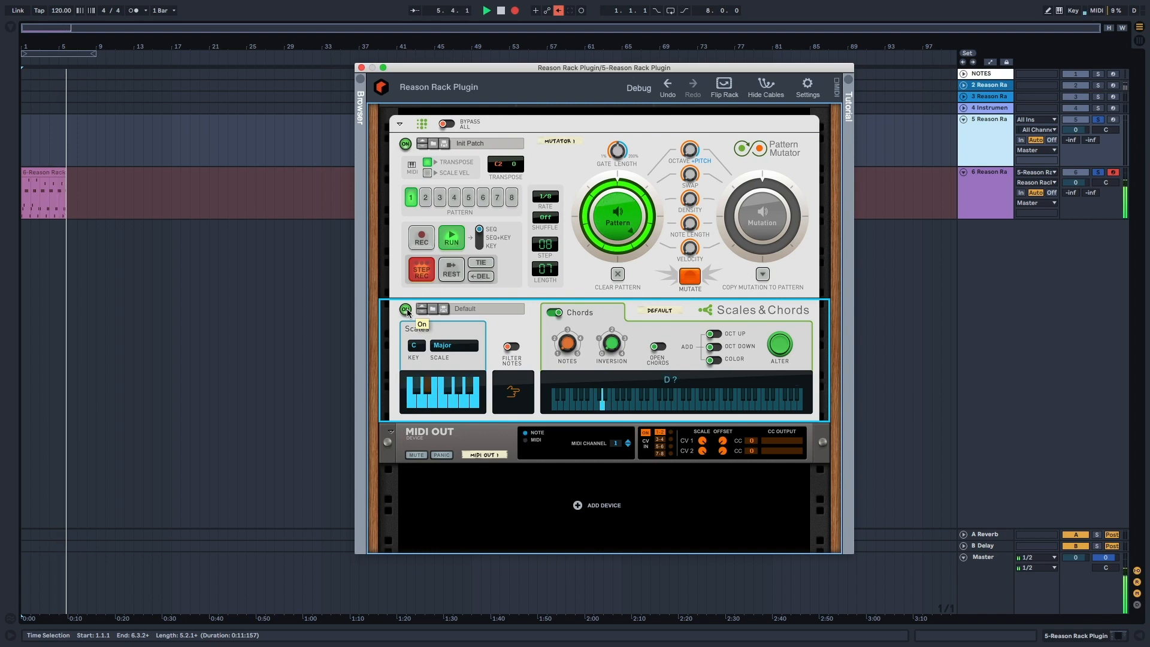
pyautogui.press('space')
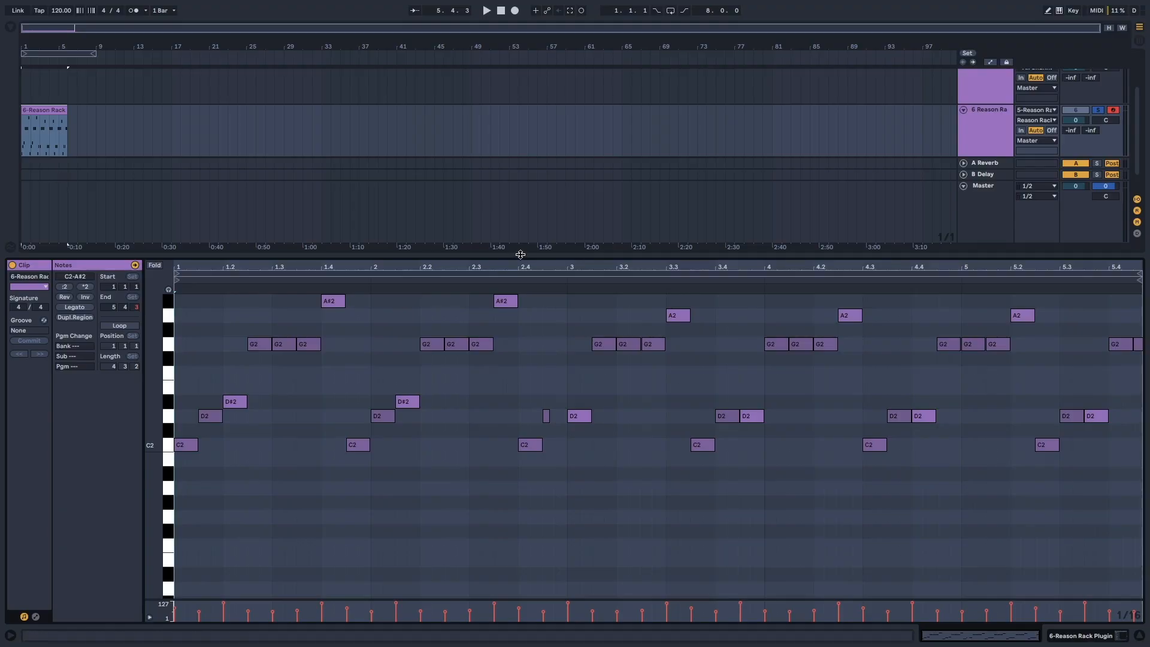
# Enlarge the note editor and compare the third and last notes of the first two sequences with the third sequence.
pyautogui.moveTo(520, 254); pyautogui.dragTo(527, 137)
pyautogui.click(187, 406)
pyautogui.click(234, 362)
pyautogui.click(337, 265)
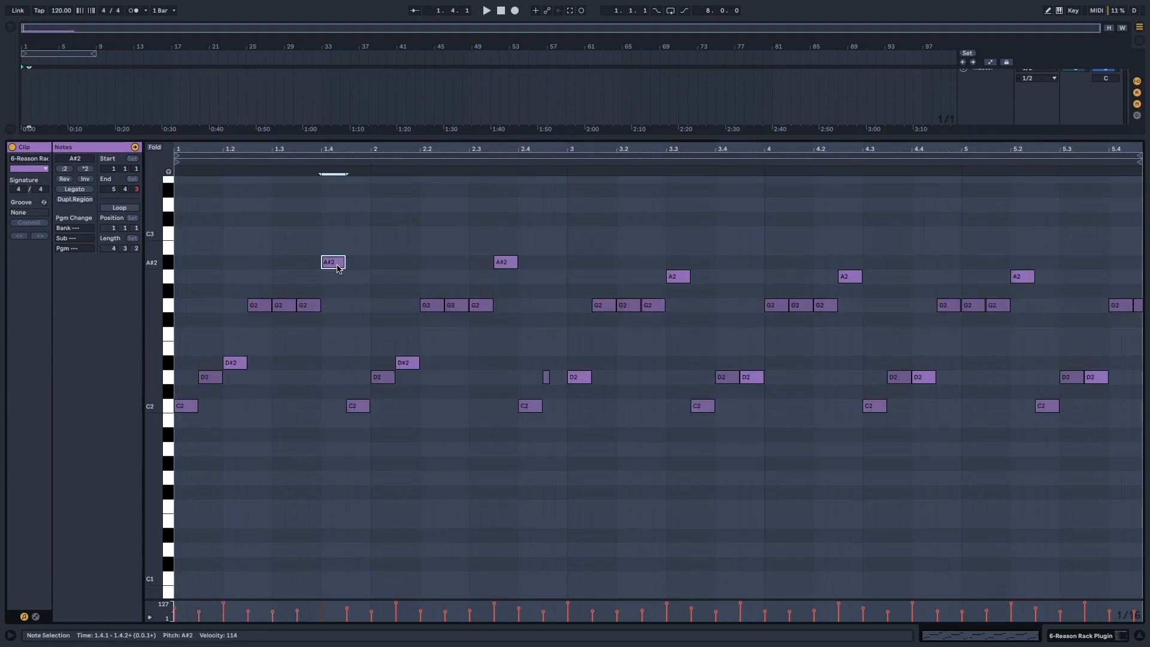
pyautogui.click(505, 263)
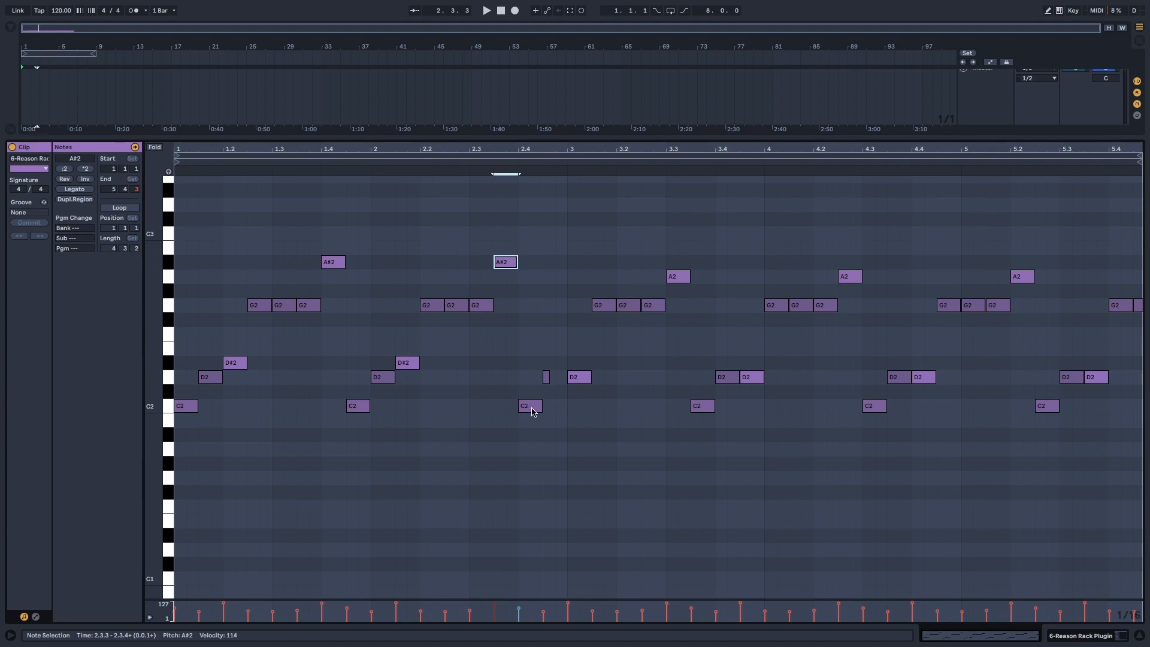
pyautogui.click(533, 404)
pyautogui.click(594, 363)
pyautogui.click(681, 278)
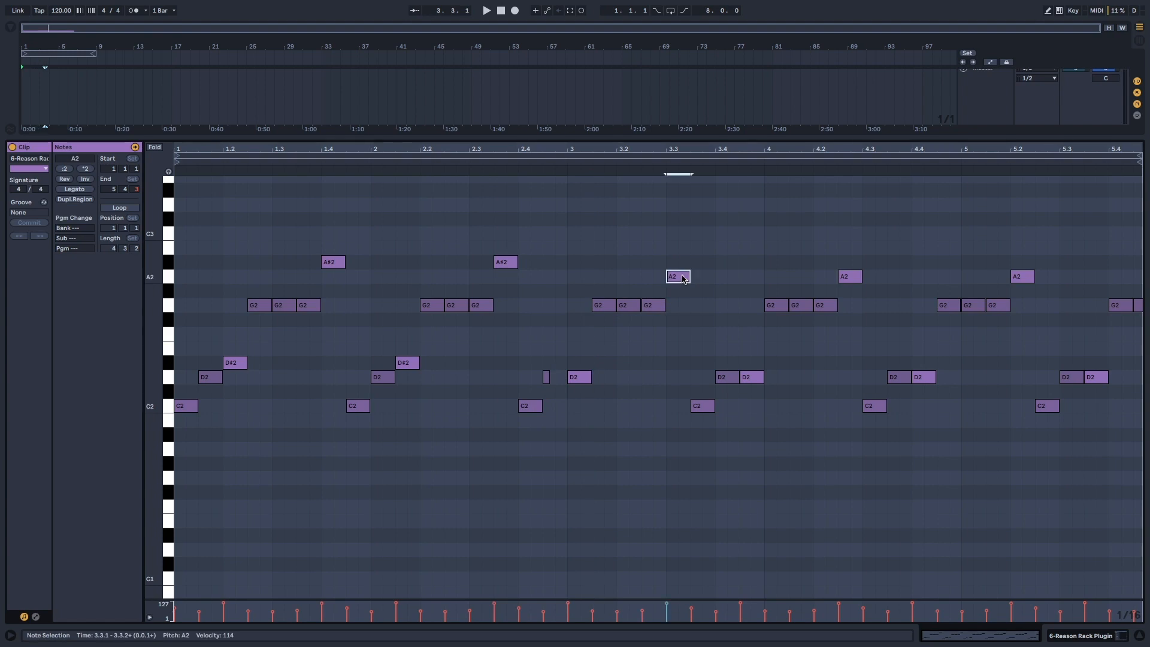
# Compare the opening notes of the first sequence with those of the sequence starting at 3.3.
pyautogui.press('0')
pyautogui.moveTo(336, 356); pyautogui.dragTo(190, 428)
pyautogui.click(181, 408)
pyautogui.click(209, 380)
pyautogui.click(639, 427)
pyautogui.click(719, 376)
pyautogui.click(715, 433)
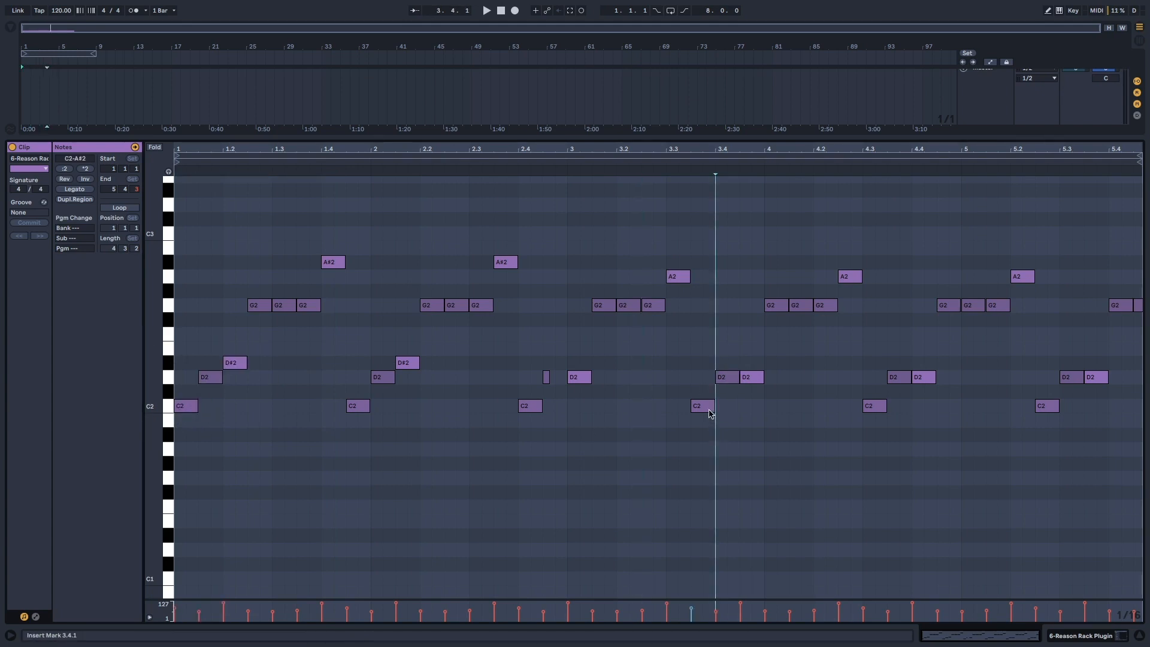
pyautogui.click(703, 406)
pyautogui.click(723, 382)
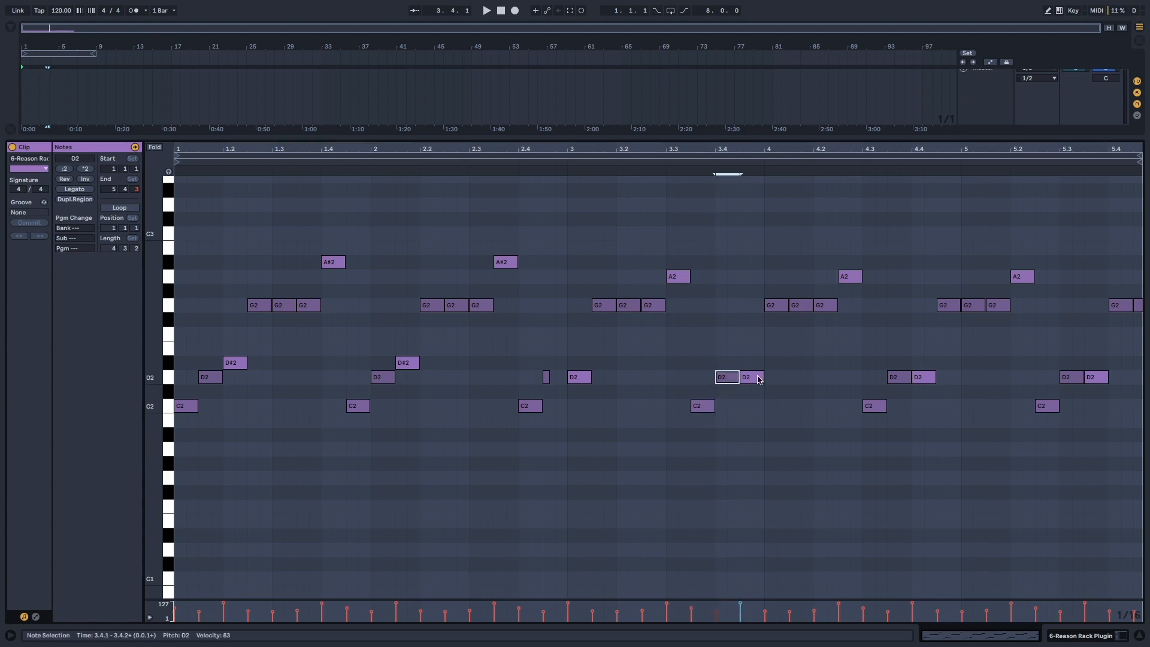
pyautogui.click(756, 378)
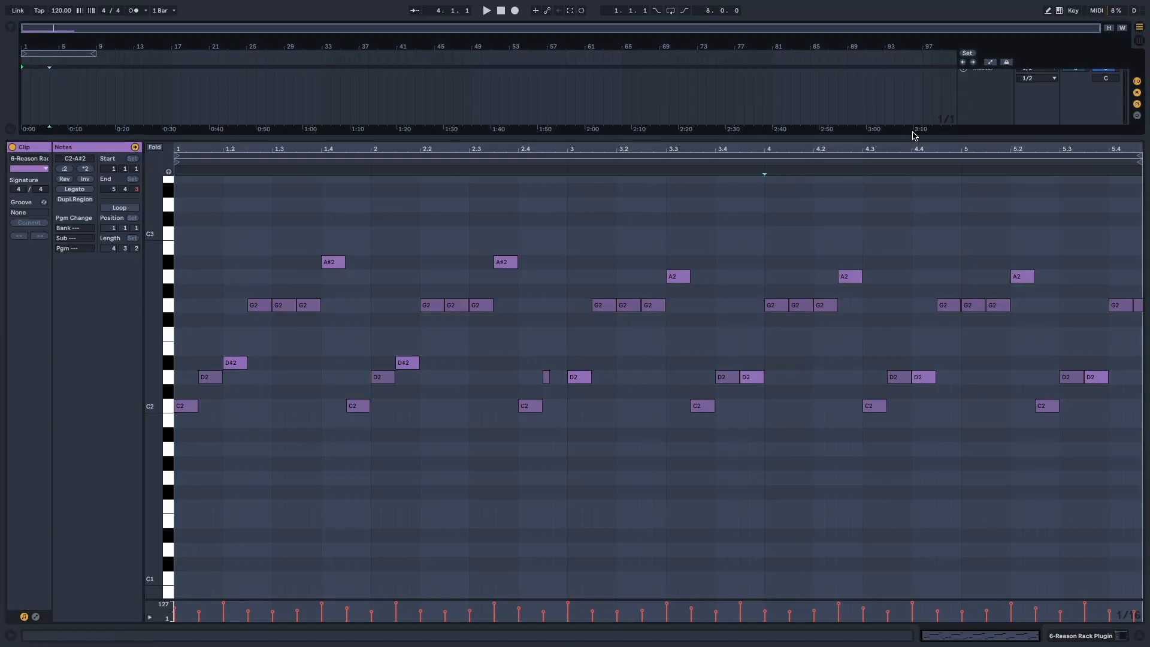
# Reduce the note editor's height and reopen track 5's Reason Rack Plugin.
pyautogui.moveTo(908, 136); pyautogui.dragTo(908, 350)
pyautogui.scroll(-3, 850, 473)
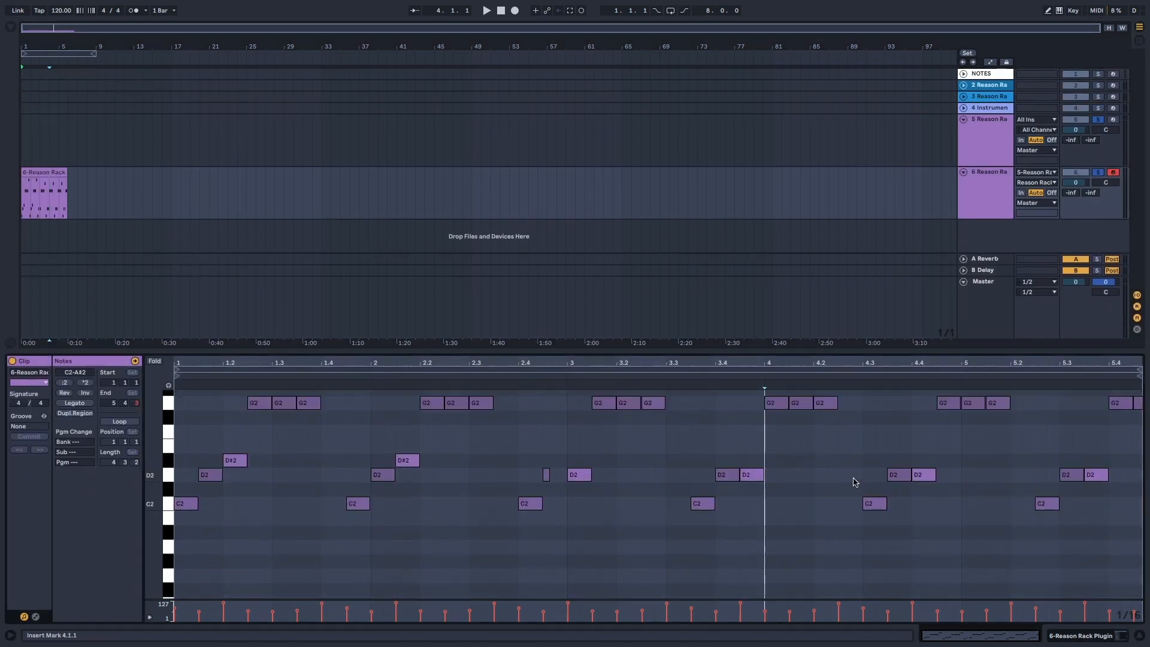
pyautogui.moveTo(828, 353); pyautogui.dragTo(828, 324)
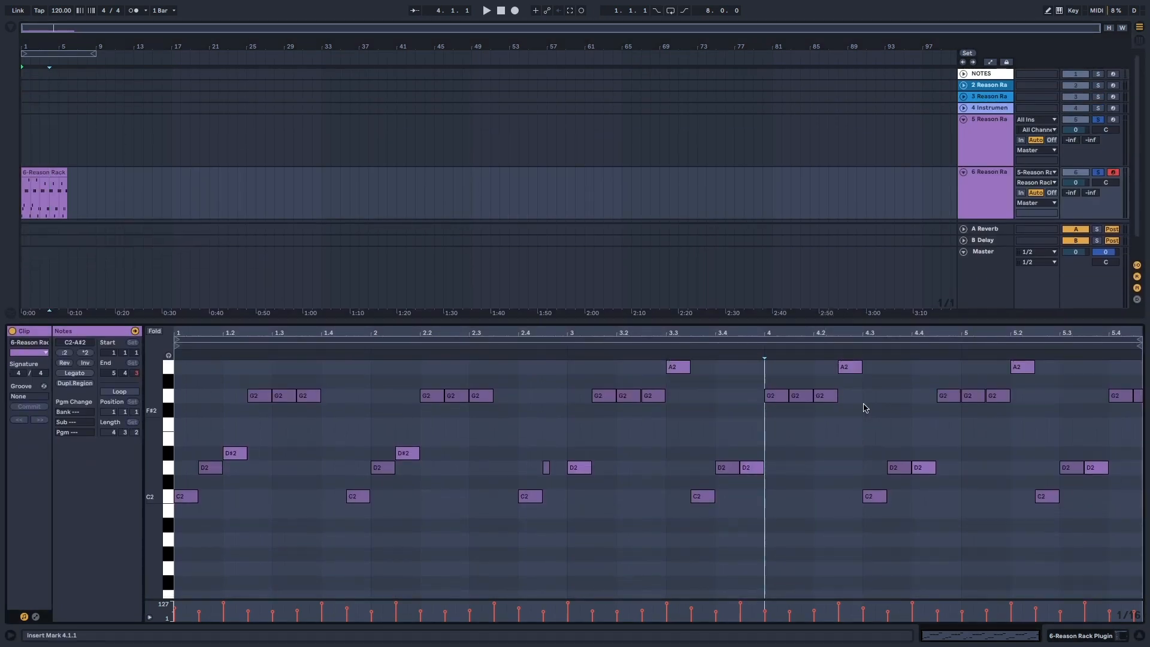
pyautogui.doubleClick(986, 193)
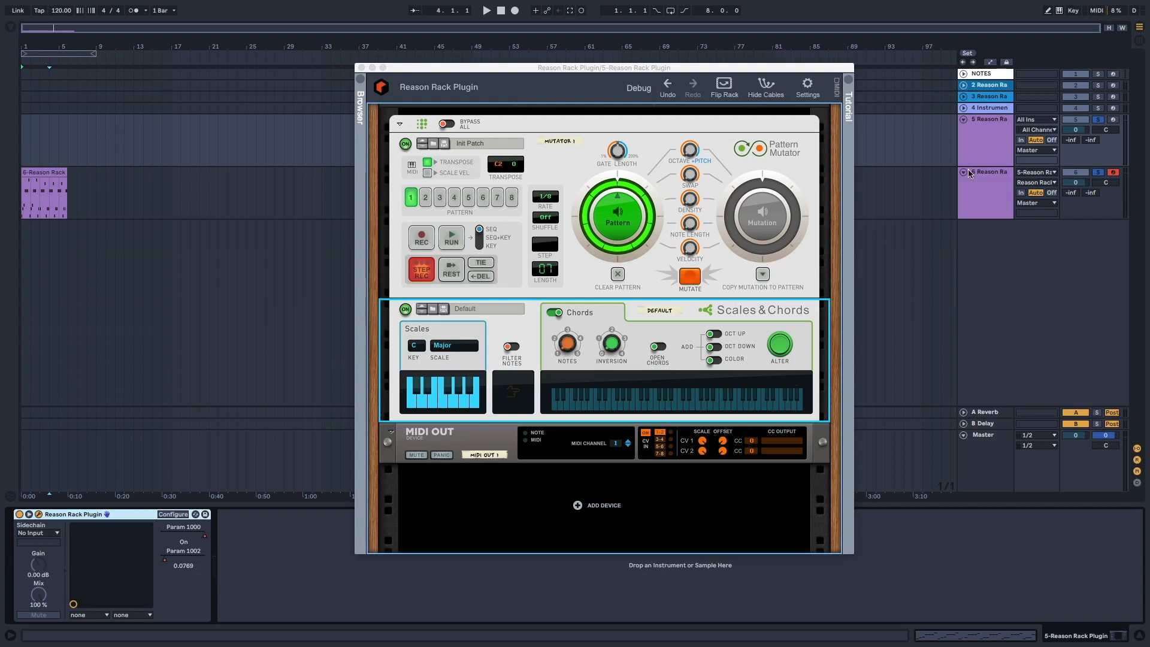
# Switch the Scales & Chords scale to Minor and back to Major.
pyautogui.click(462, 351)
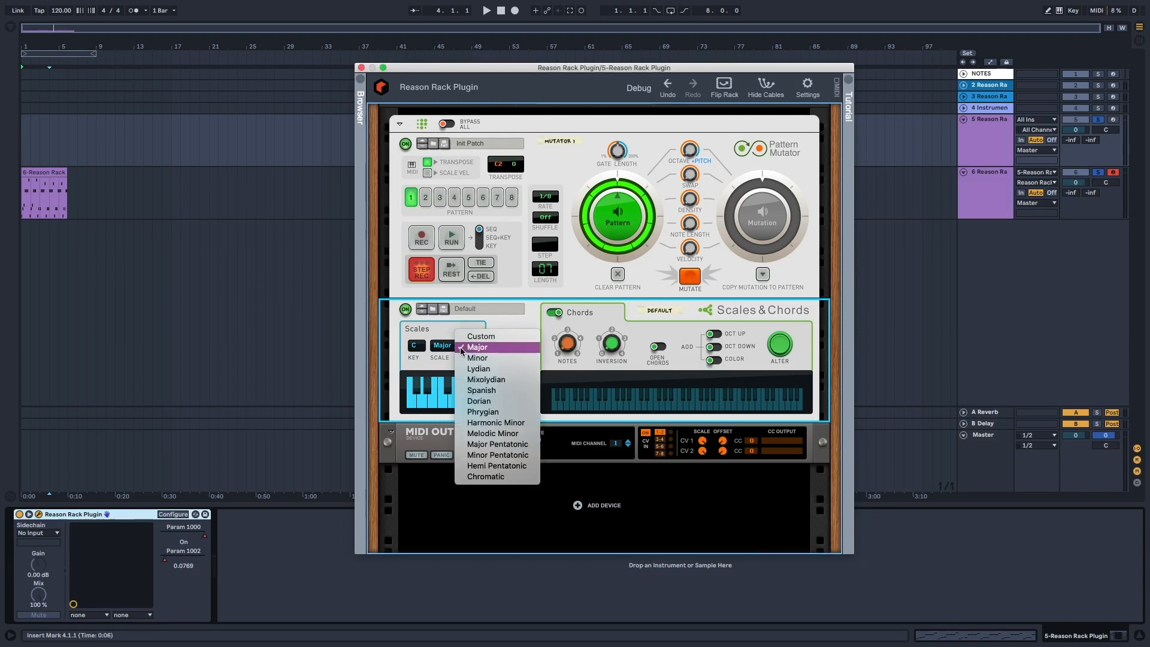
pyautogui.click(438, 339)
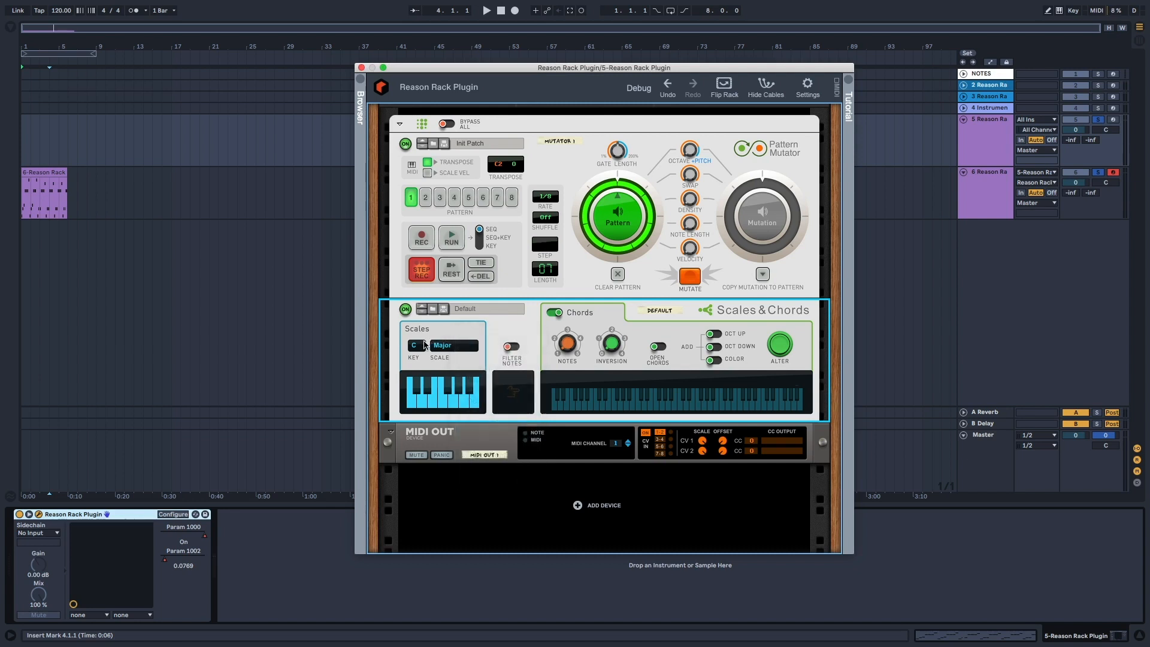
pyautogui.click(472, 351)
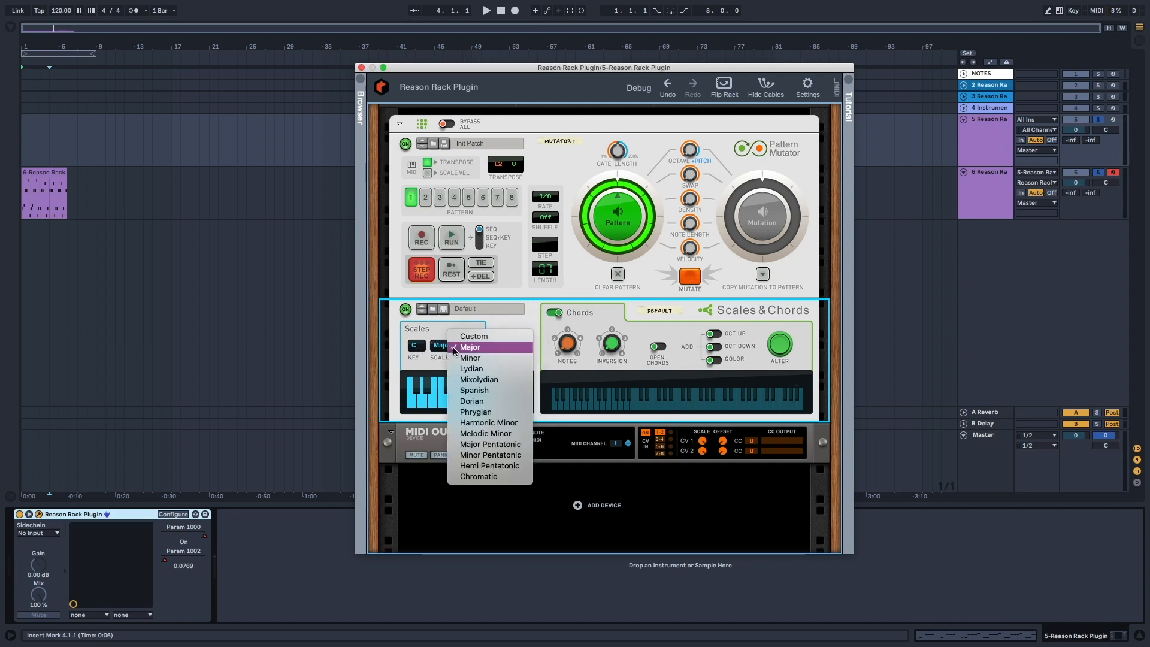
pyautogui.click(479, 355)
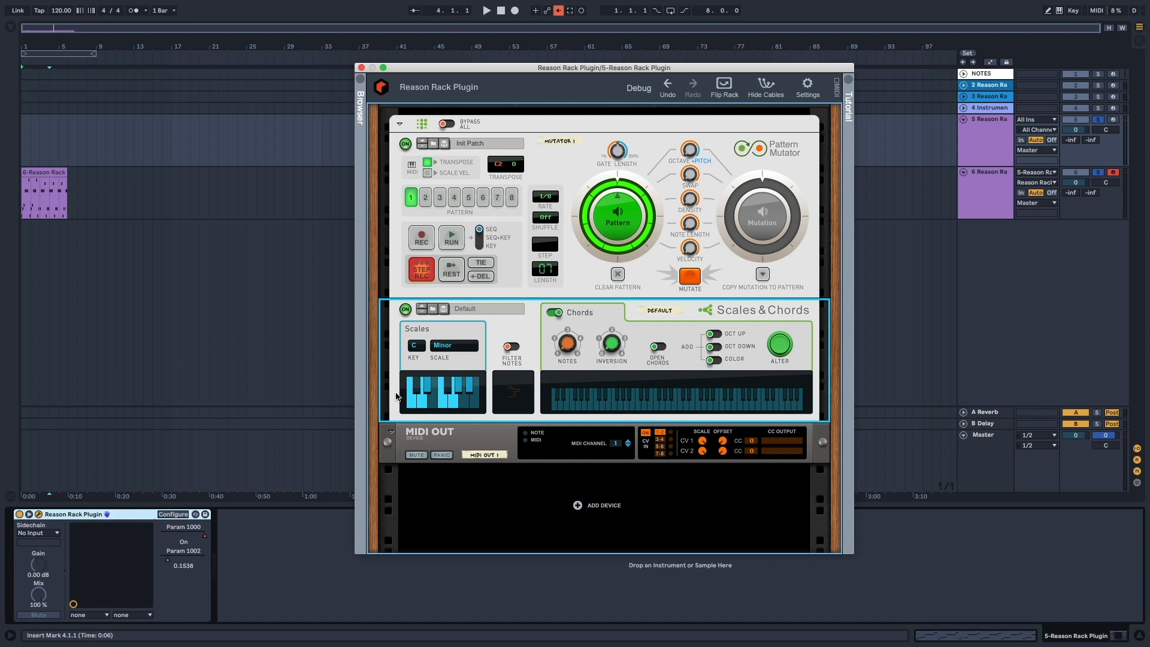
pyautogui.click(457, 347)
pyautogui.click(479, 336)
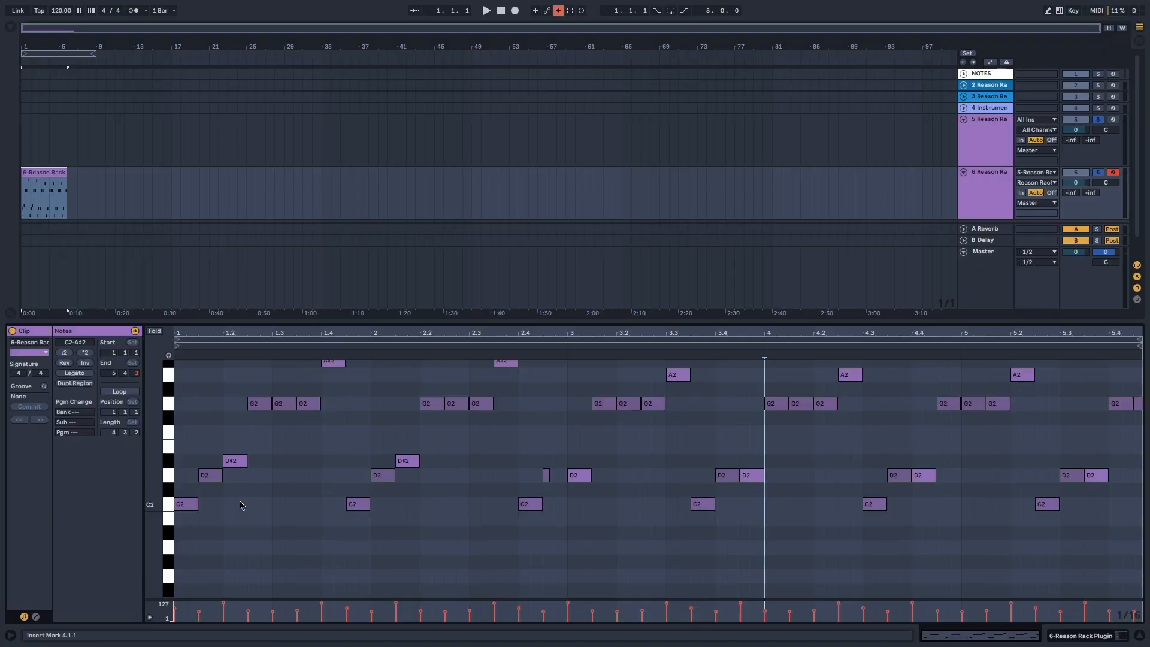
# In the recorded clip, raise the D2 note at 3.4.3 to E2.
pyautogui.click(234, 460)
pyautogui.scroll(1, 254, 509)
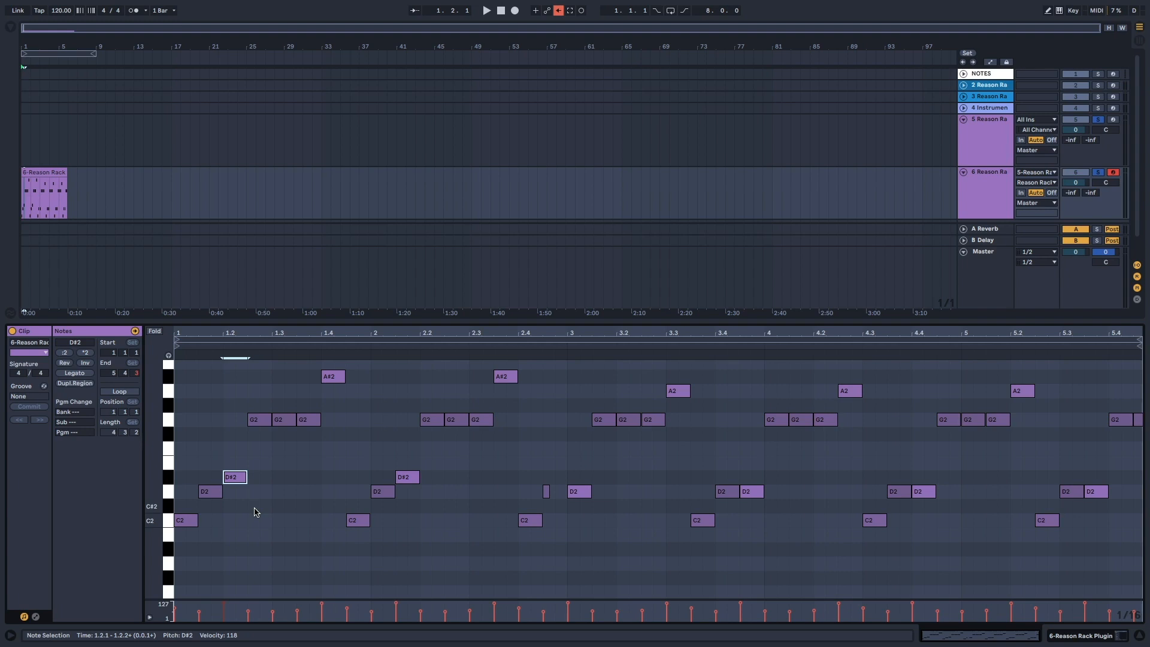
pyautogui.click(751, 491)
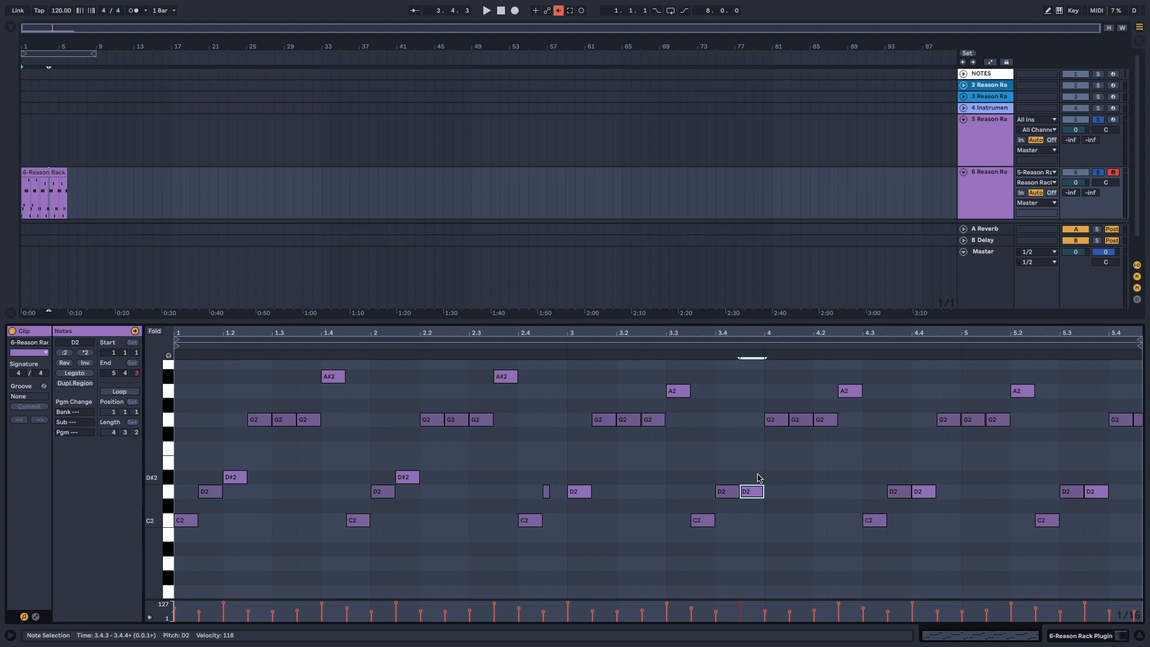
pyautogui.moveTo(747, 488); pyautogui.dragTo(752, 465)
pyautogui.click(744, 521)
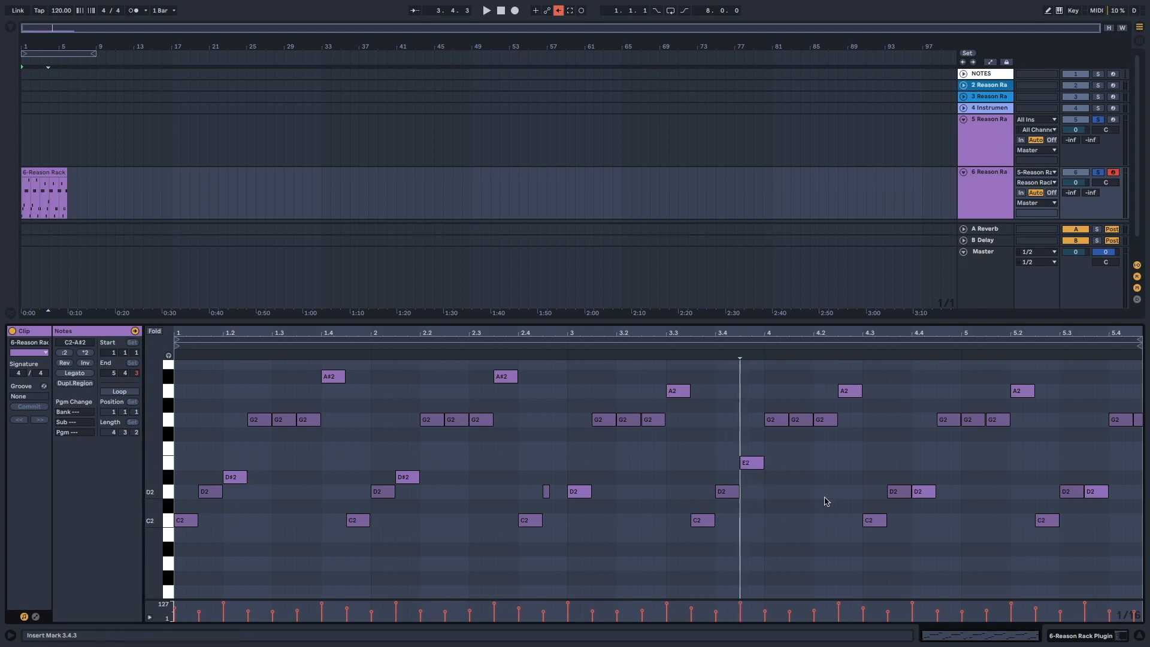
# Raise the A2 note at 4.2.3 to B2 in the recorded clip.
pyautogui.click(504, 376)
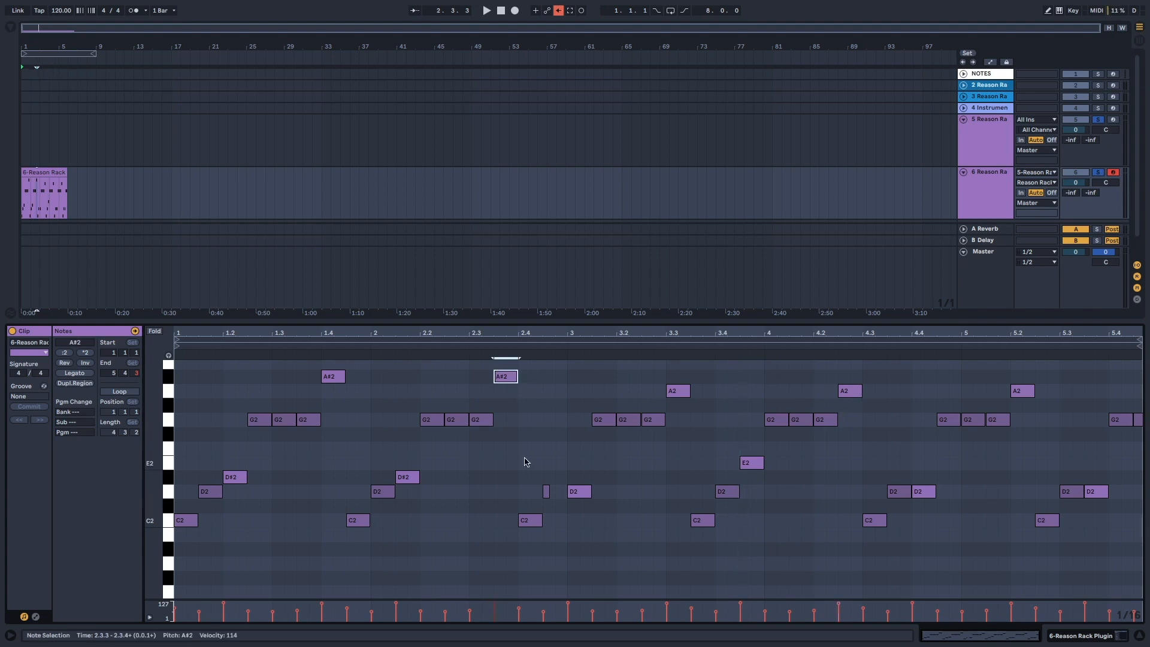
pyautogui.click(852, 392)
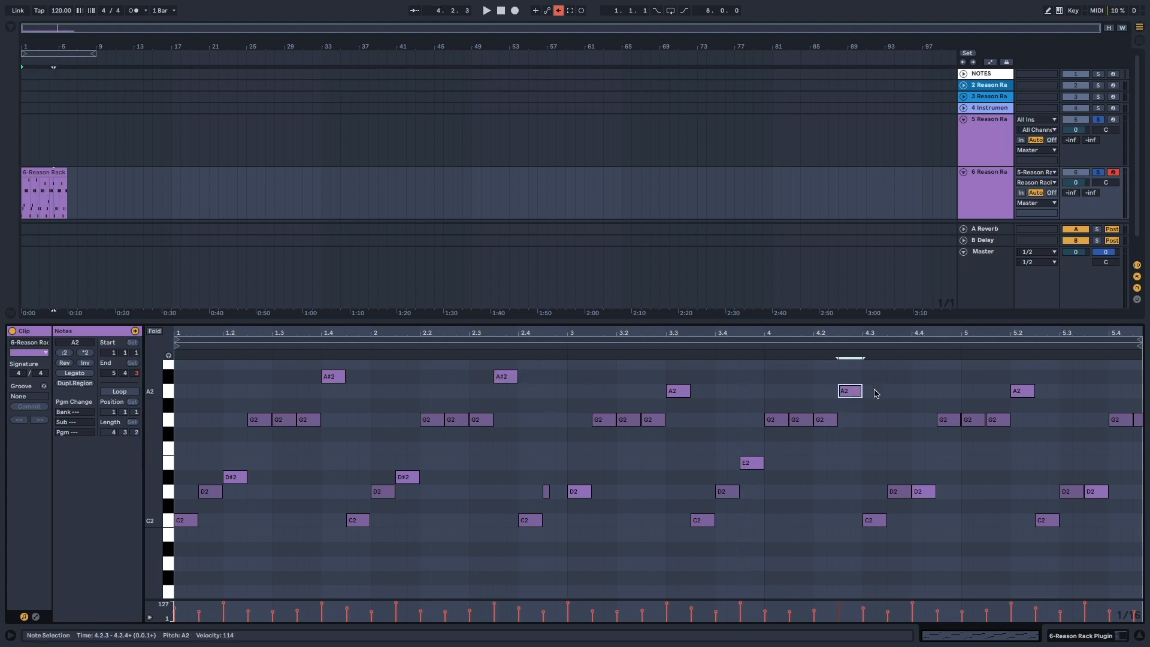
pyautogui.moveTo(854, 395); pyautogui.dragTo(857, 367)
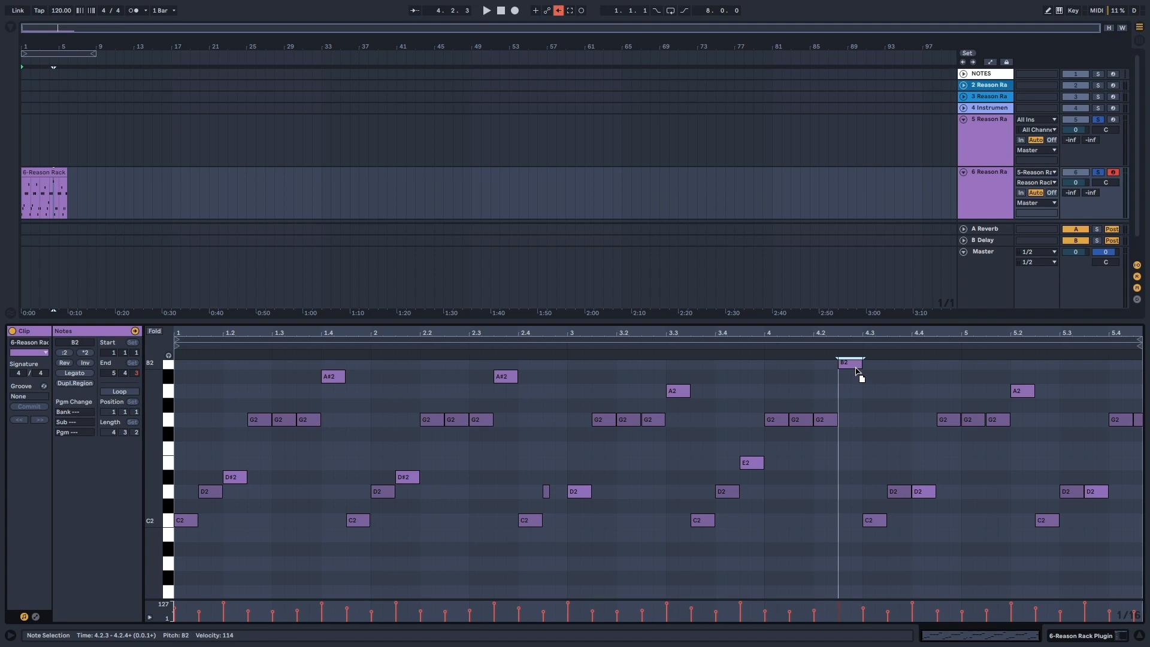
pyautogui.scroll(2, 857, 442)
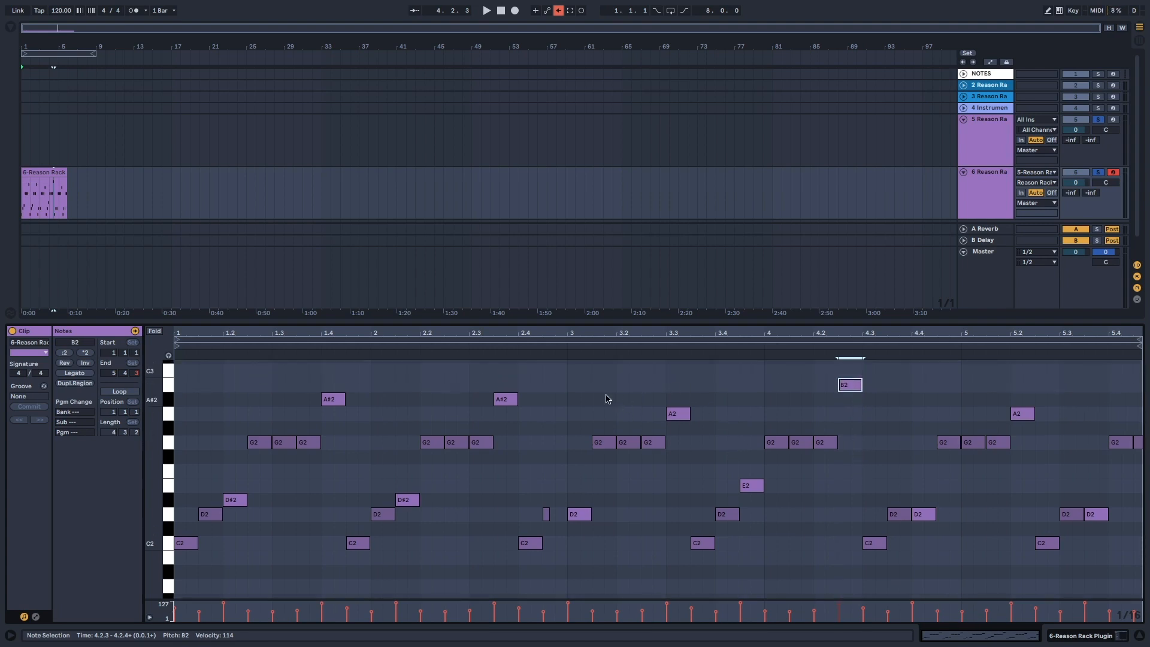
# Play the edited clip from 2.4.4, stop playback, and place the insert marker at 4.4.4.
pyautogui.click(550, 391)
pyautogui.press('space')
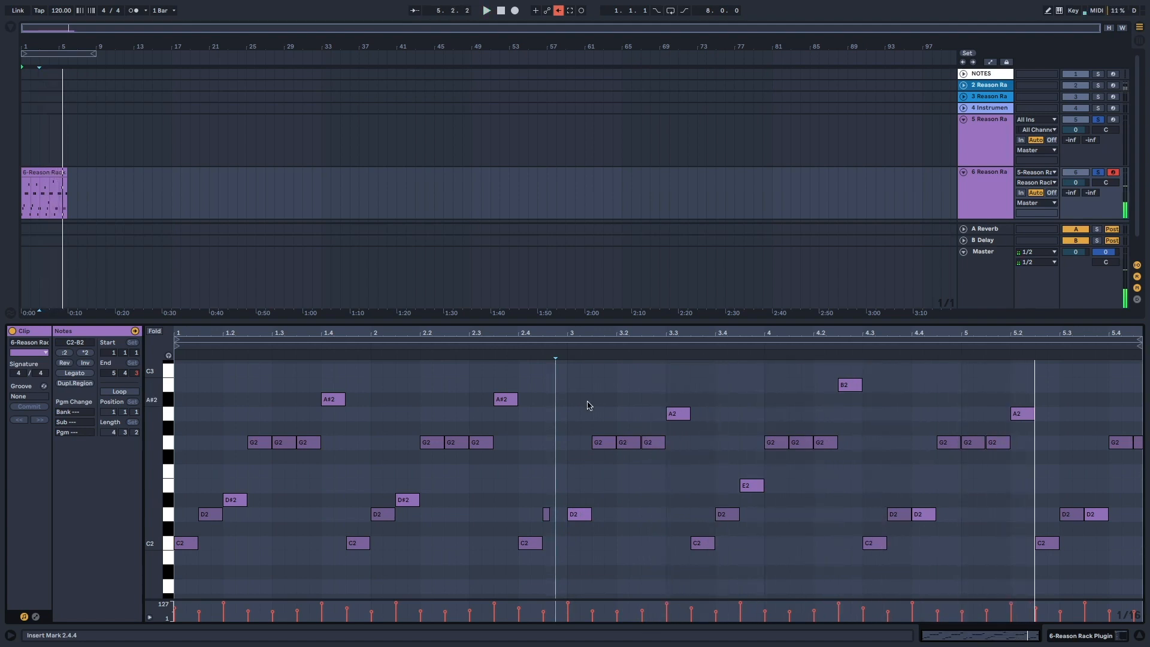
pyautogui.click(981, 500)
pyautogui.moveTo(1066, 398); pyautogui.dragTo(890, 512)
pyautogui.click(952, 478)
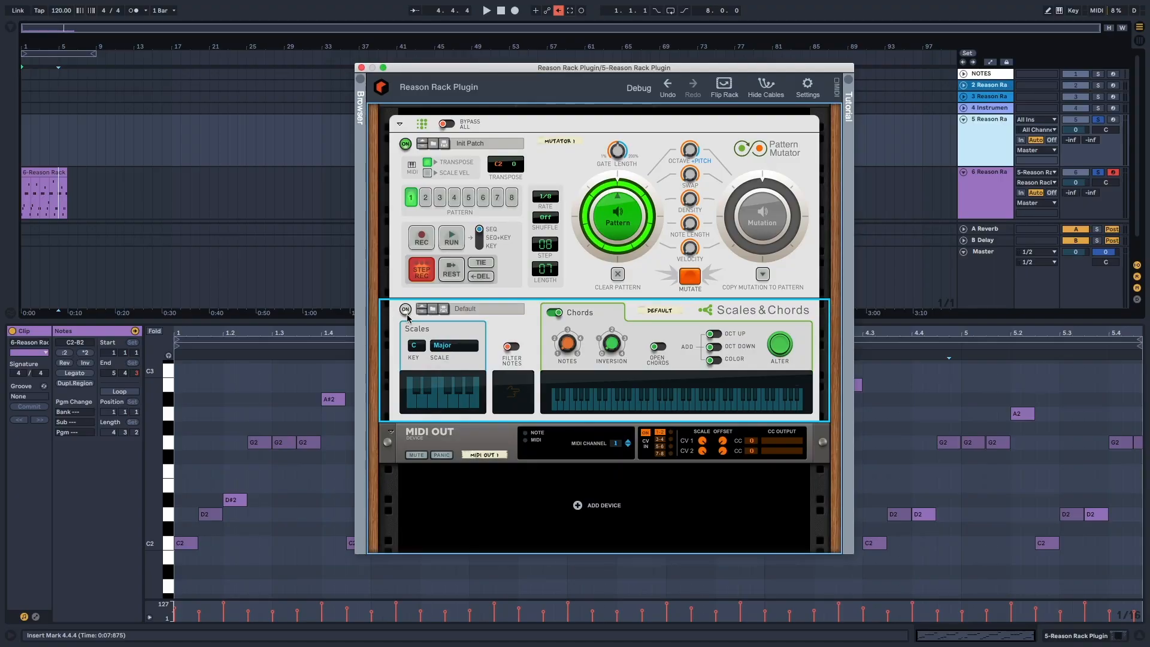
# Turn on the Scales & Chords device in track 5's Reason Rack Plugin and set its scale to Minor.
pyautogui.click(406, 310)
pyautogui.click(461, 345)
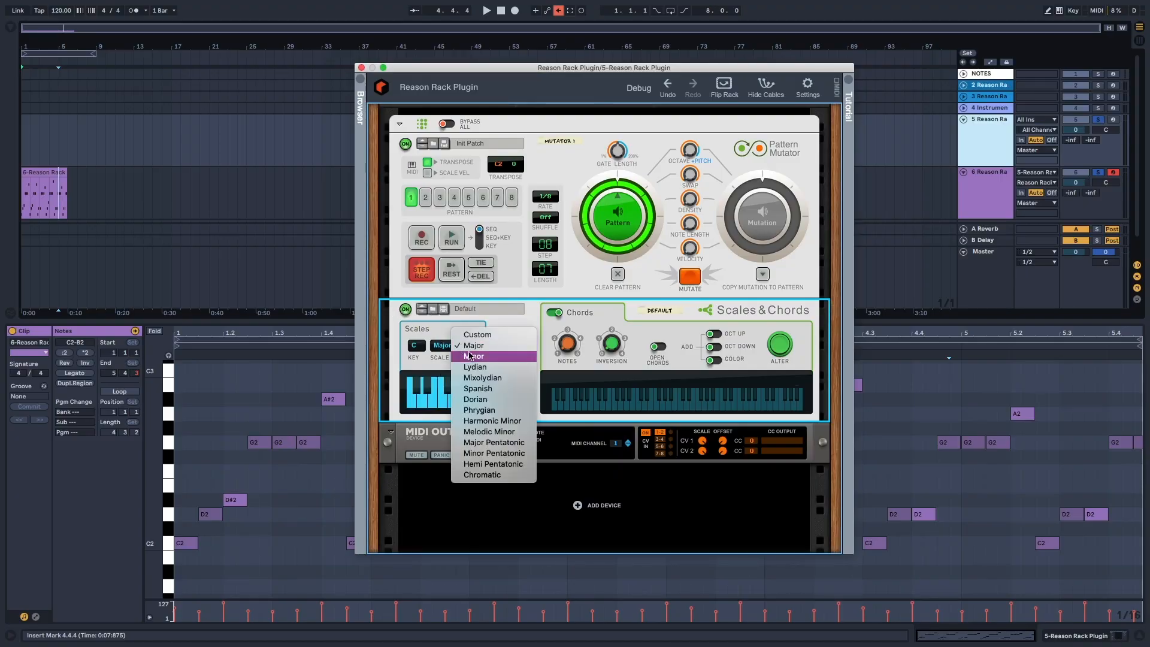
pyautogui.click(469, 355)
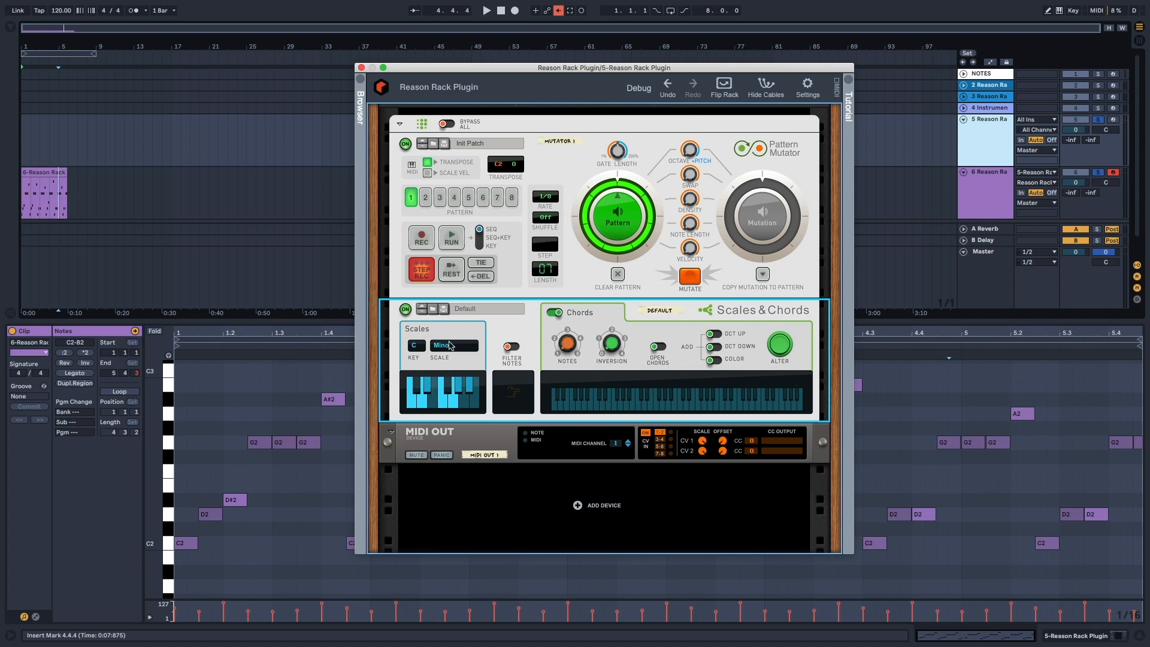
# Set the Scales & Chords scale back to Major and close the Reason Rack Plugin window.
pyautogui.click(455, 345)
pyautogui.click(462, 334)
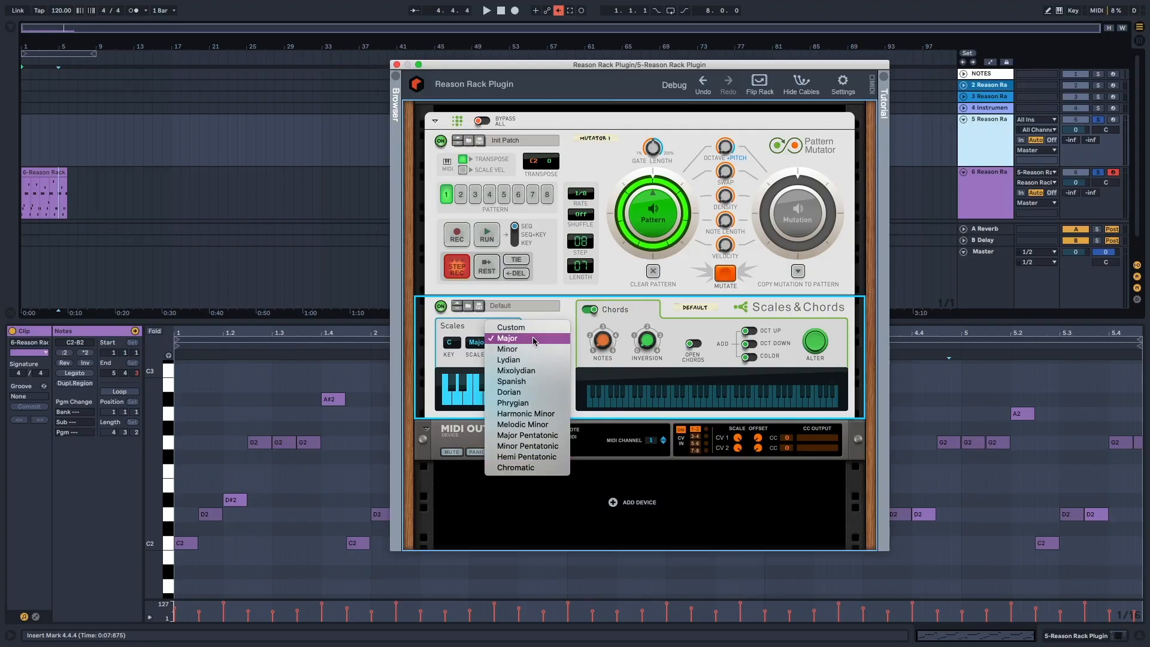
pyautogui.click(470, 325)
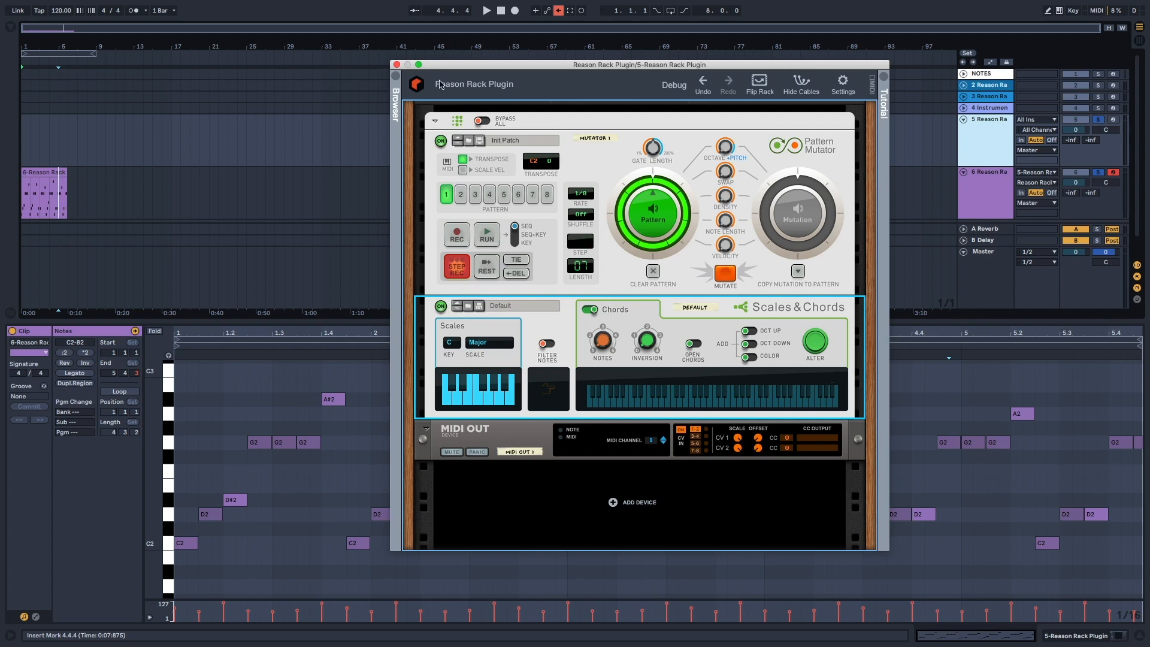
pyautogui.click(397, 64)
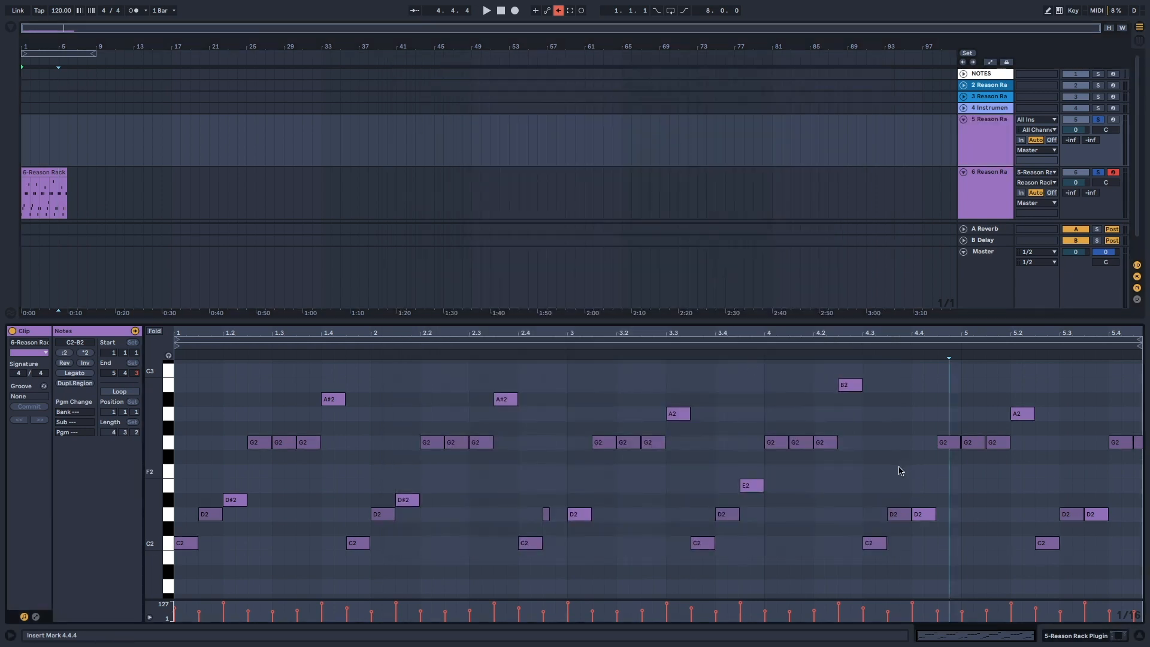
# Place the insert marker at 5.1.1 in the recorded clip.
pyautogui.click(1031, 455)
pyautogui.click(957, 506)
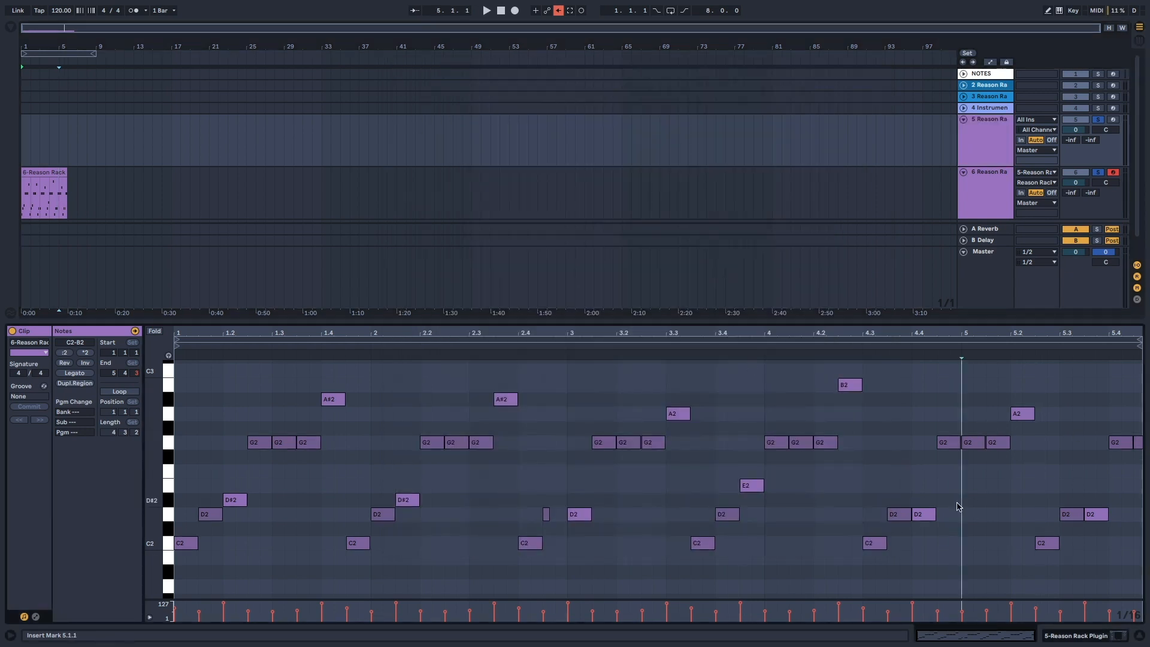